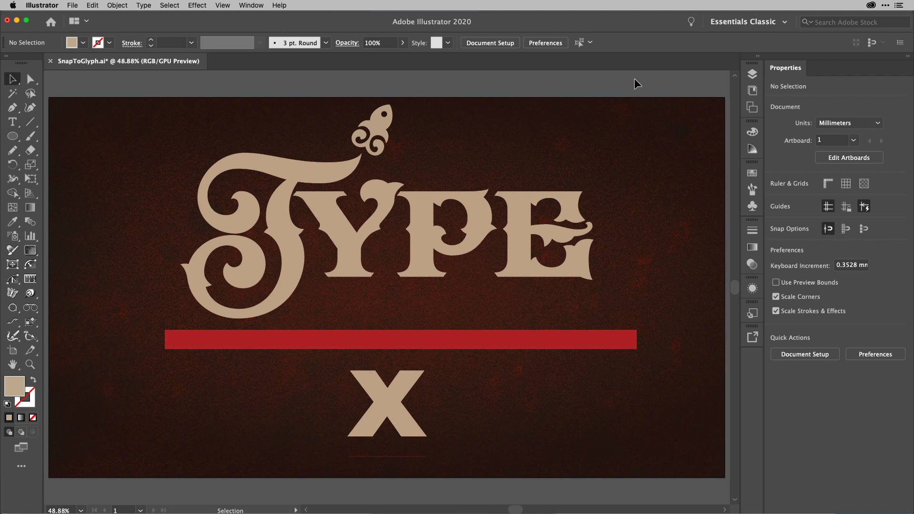
Look over the Snap to Glyph options in the character settings of the Type lettering.
{"action": "left_click", "coordinate": [520, 201]}
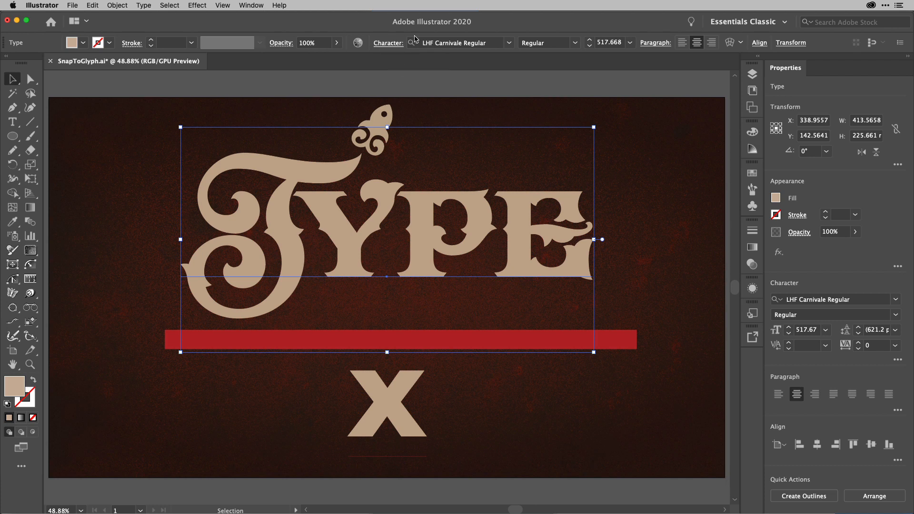
{"action": "left_click", "coordinate": [392, 47]}
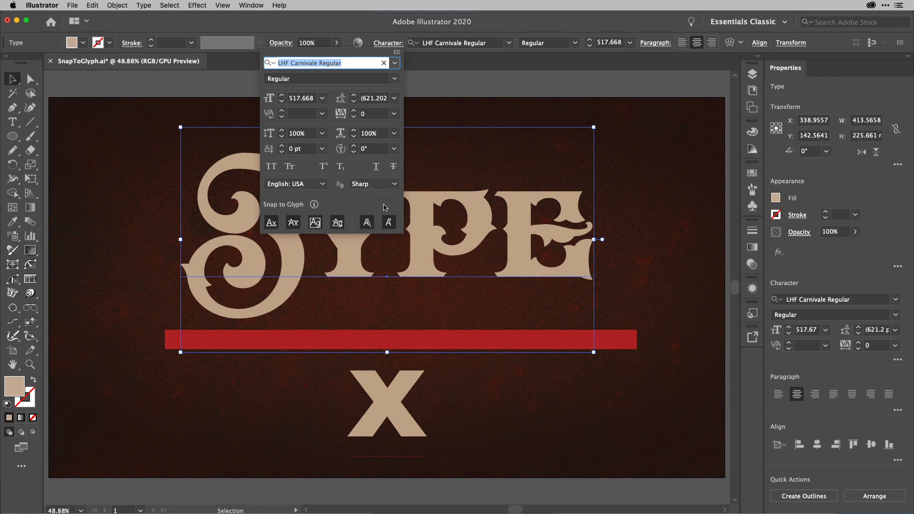
{"action": "left_click", "coordinate": [396, 52]}
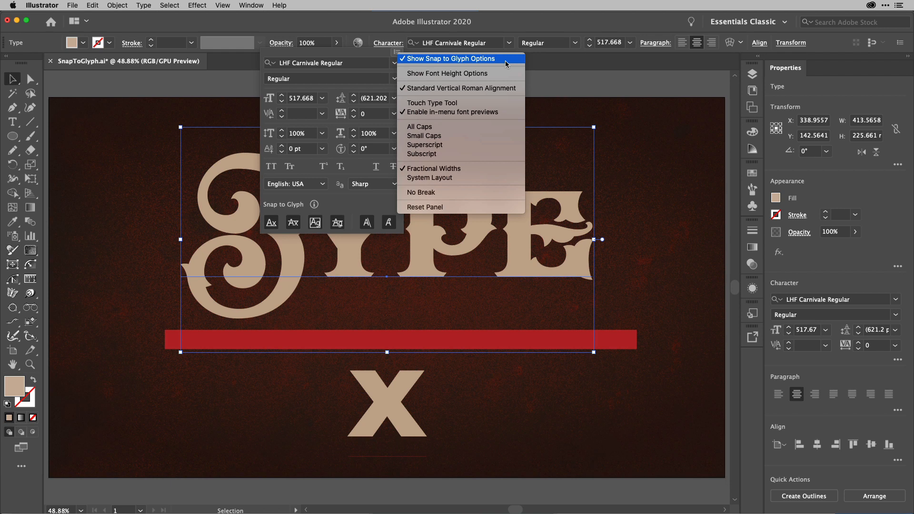
{"action": "left_click", "coordinate": [506, 64]}
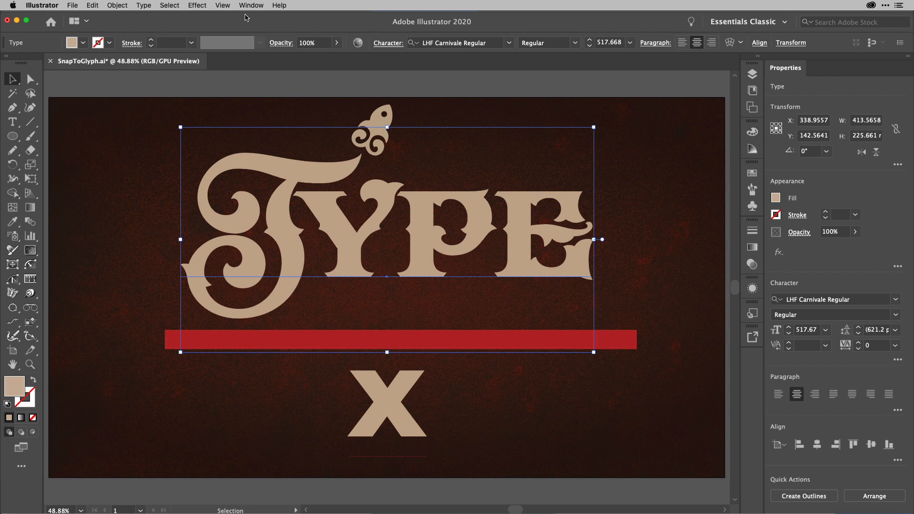
Look up the Snap to Glyph view setting and the Smart Guides preferences without changing them.
{"action": "left_click", "coordinate": [222, 6]}
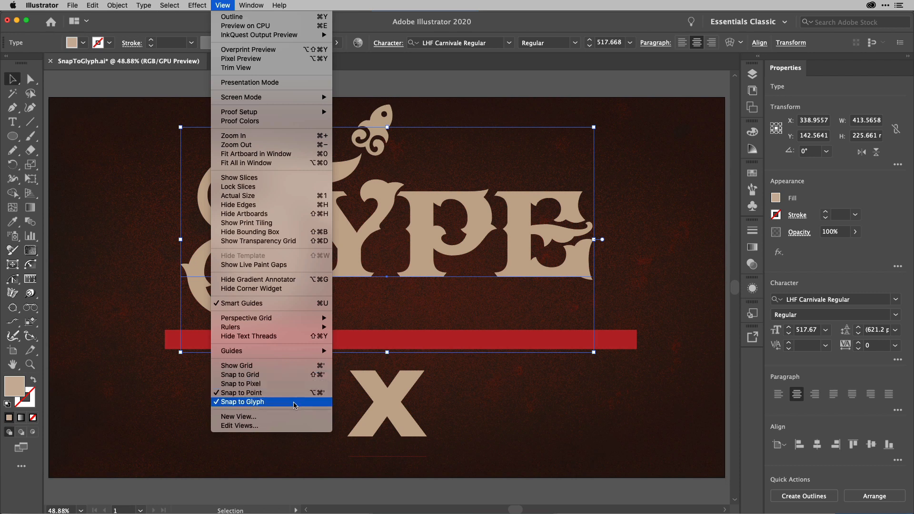
{"action": "left_click", "coordinate": [346, 488]}
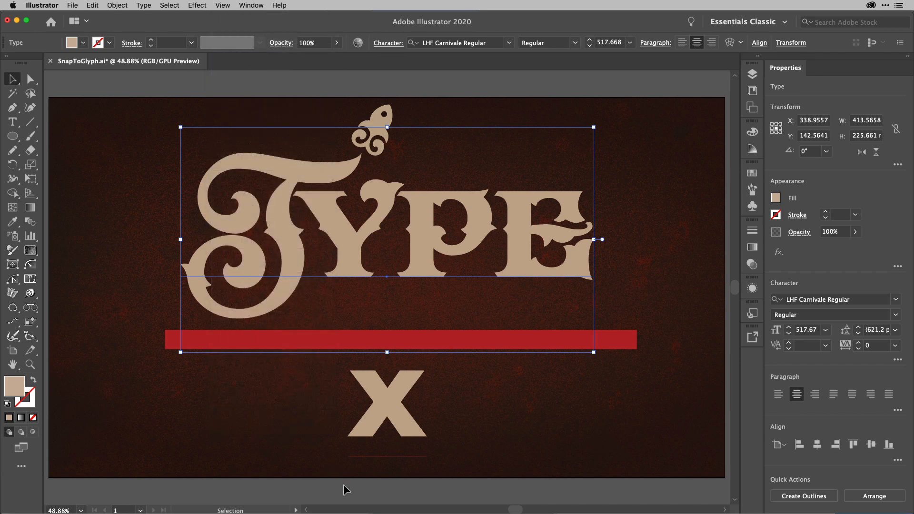
{"action": "key", "text": "super+k"}
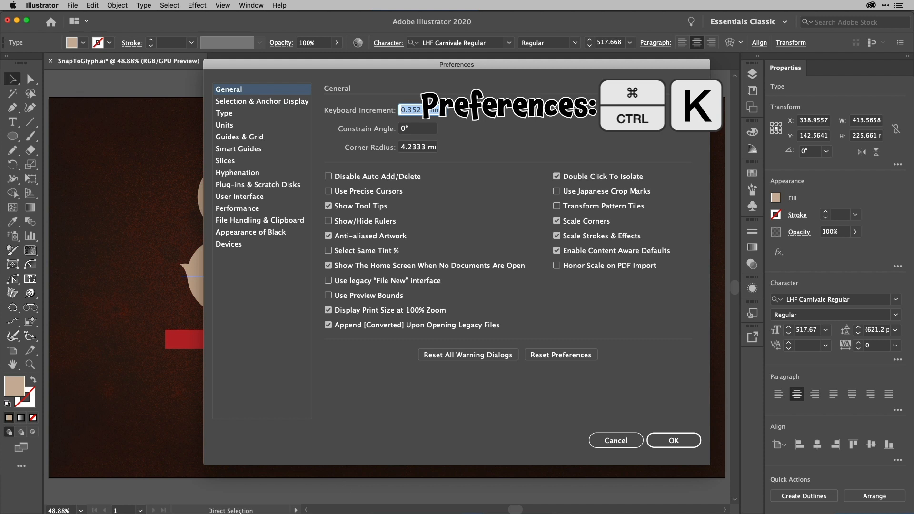
{"action": "left_click", "coordinate": [256, 150]}
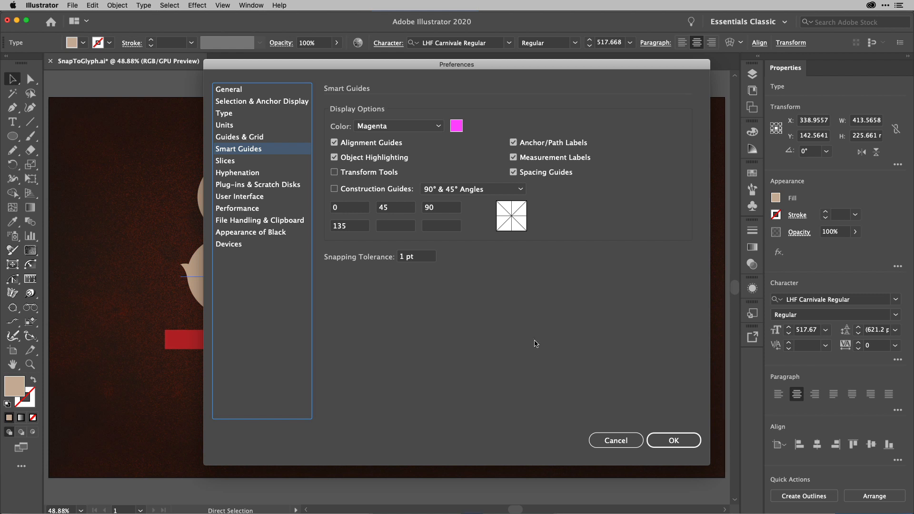
{"action": "left_click", "coordinate": [616, 440]}
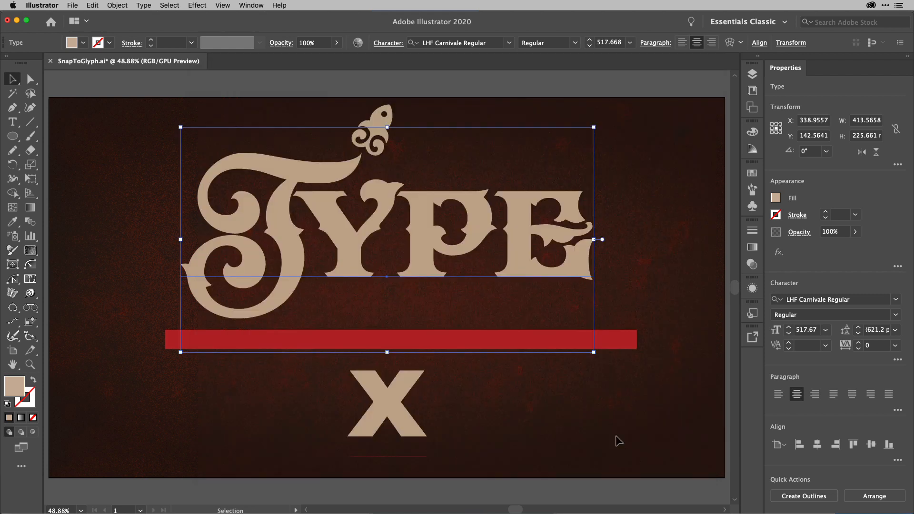
Move the red line down to snap to the baseline of the x and from there up to its x-height.
{"action": "left_click", "coordinate": [392, 401]}
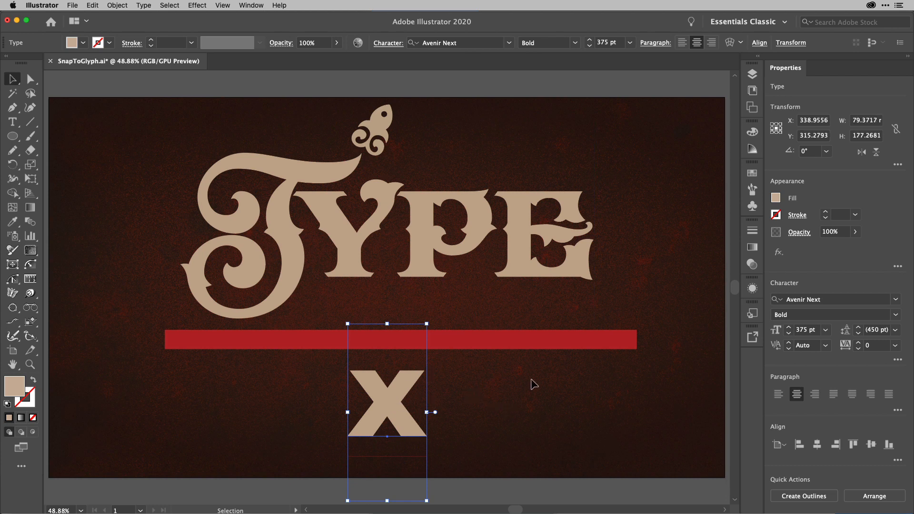
{"action": "left_click", "coordinate": [583, 345]}
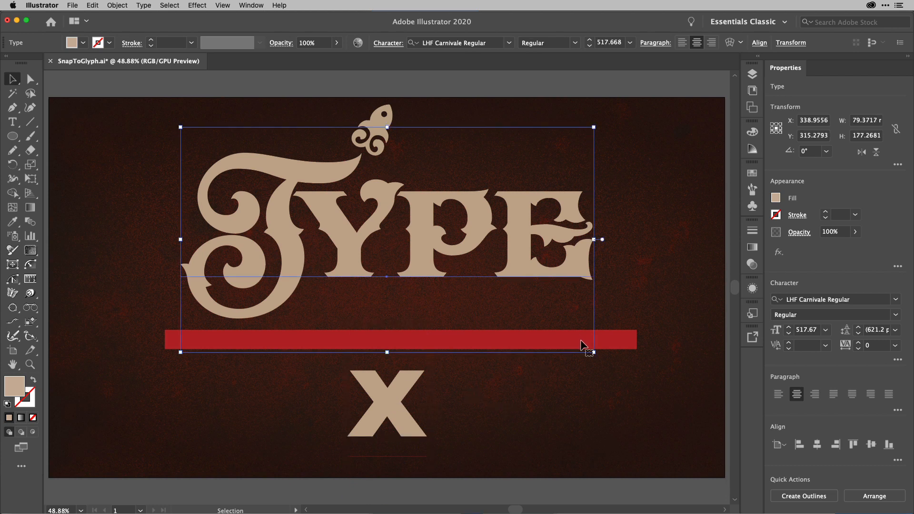
{"action": "left_click", "coordinate": [615, 343]}
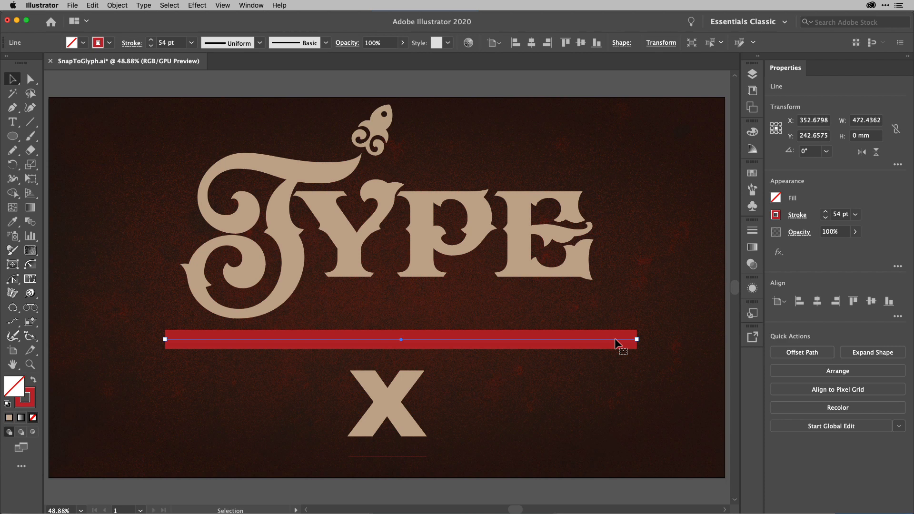
{"action": "left_click_drag", "start_coordinate": [616, 343], "coordinate": [613, 435]}
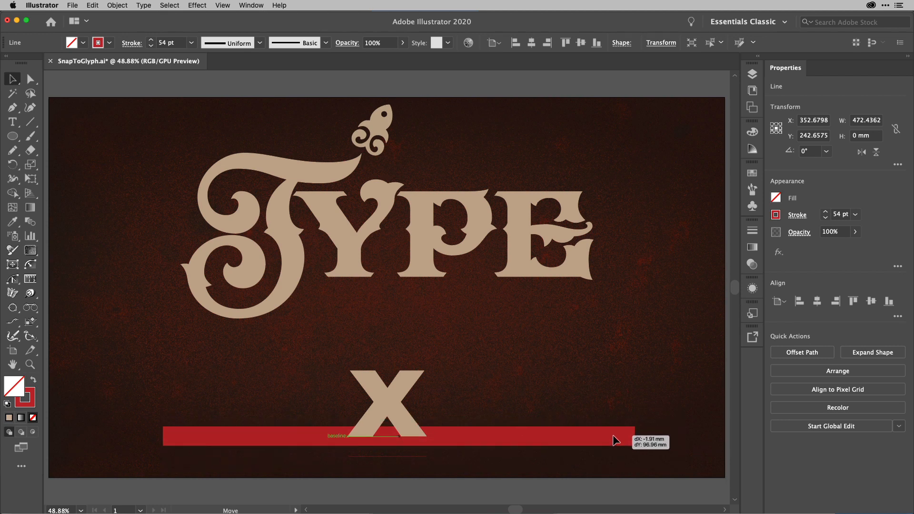
{"action": "left_click_drag", "start_coordinate": [613, 435], "coordinate": [613, 369]}
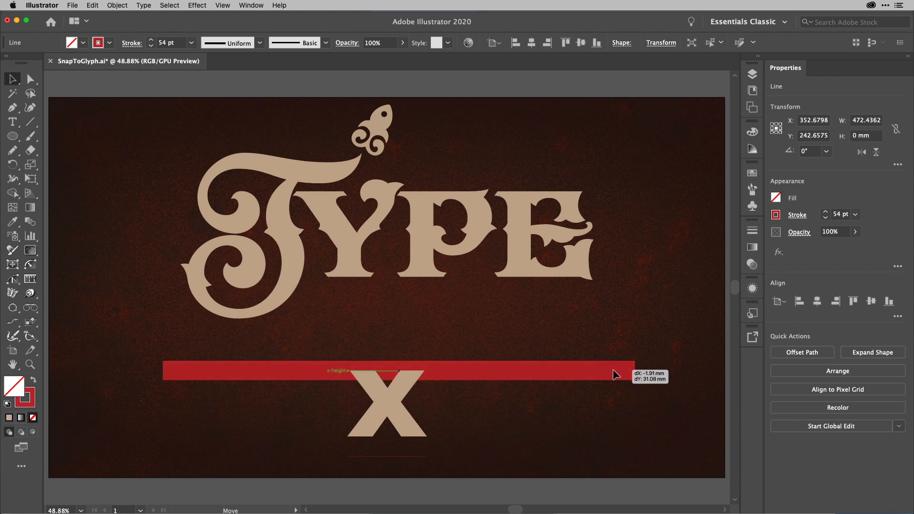
{"action": "left_click_drag", "start_coordinate": [613, 369], "coordinate": [613, 368]}
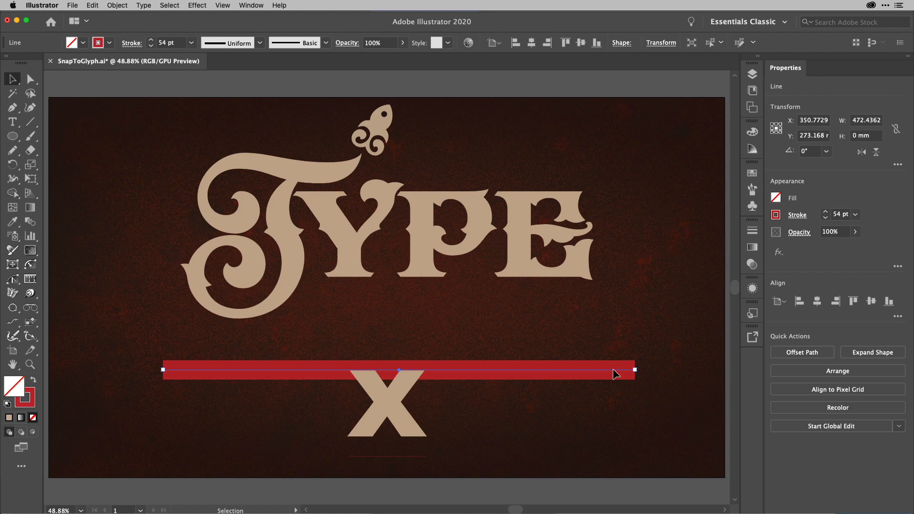
Delete the red line and the letter x below the Type lettering.
{"action": "key", "text": "Delete"}
{"action": "left_click", "coordinate": [380, 418]}
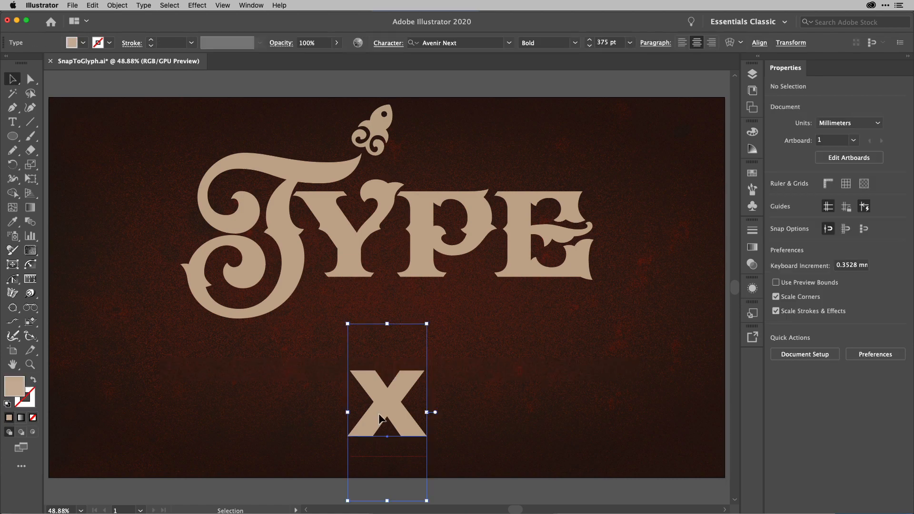
{"action": "key", "text": "Delete"}
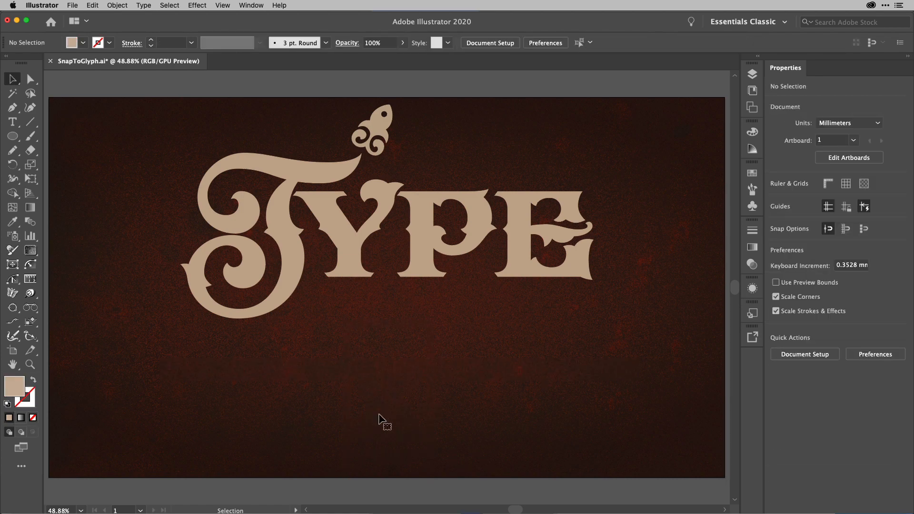
Enable Snap to Glyph for the letter p of the Type lettering and move the rocket shape to the artboard's upper-right area.
{"action": "left_click", "coordinate": [427, 241]}
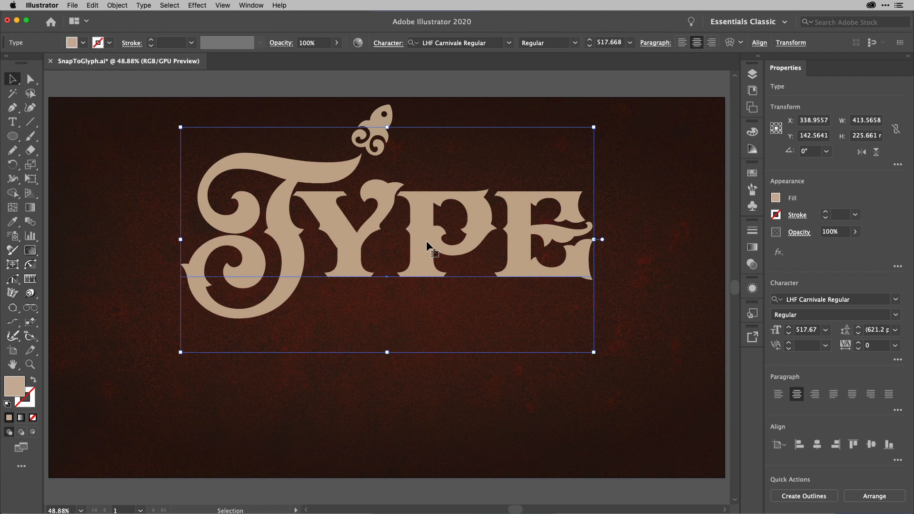
{"action": "right_click", "coordinate": [421, 211]}
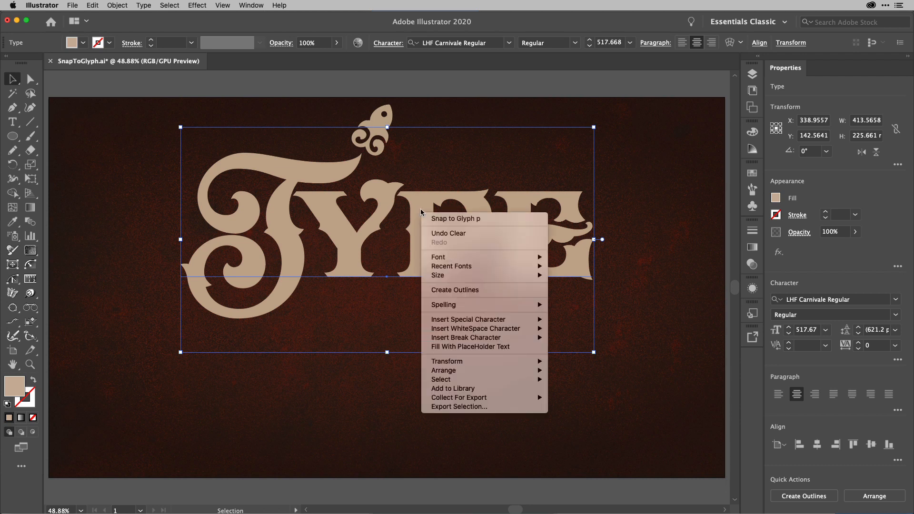
{"action": "left_click", "coordinate": [452, 220]}
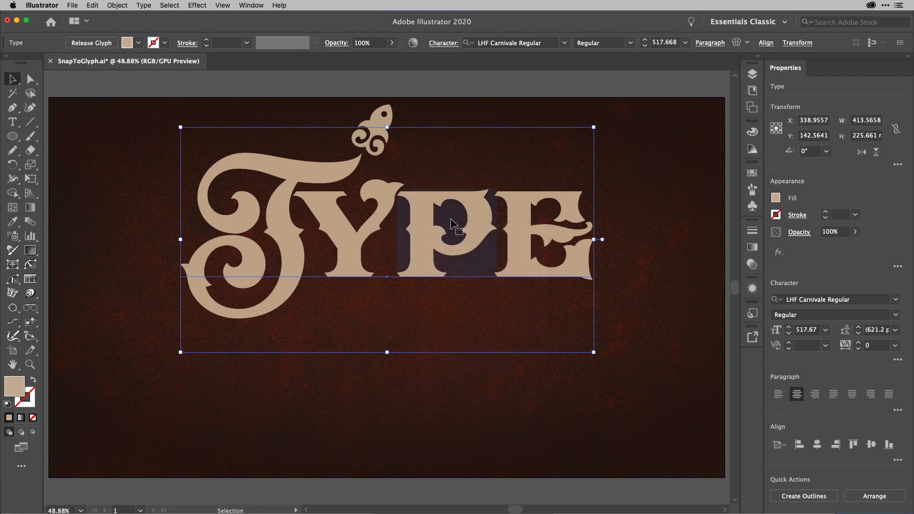
{"action": "left_click_drag", "start_coordinate": [378, 118], "coordinate": [636, 138]}
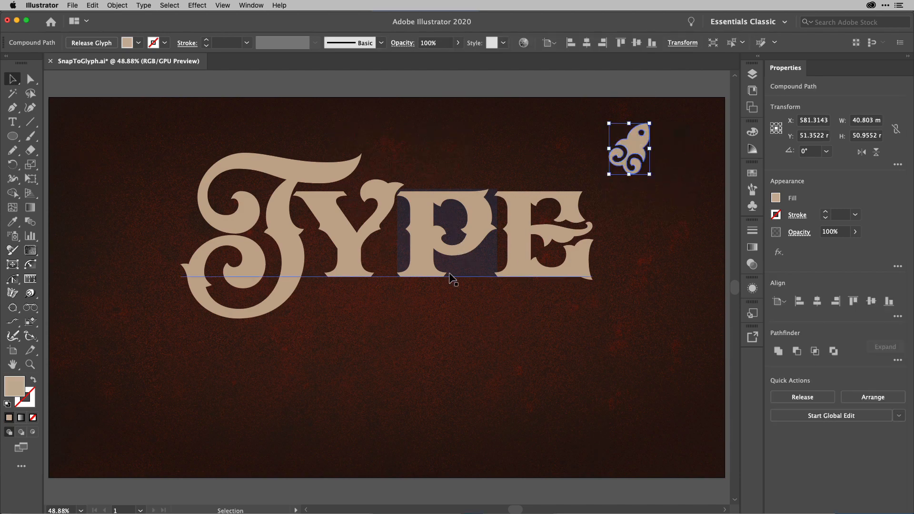
Draw a closed triangle about 30.5 by 21.6 mm with the Pen tool, snapped to the lower-left serif of the p.
{"action": "key", "text": "p"}
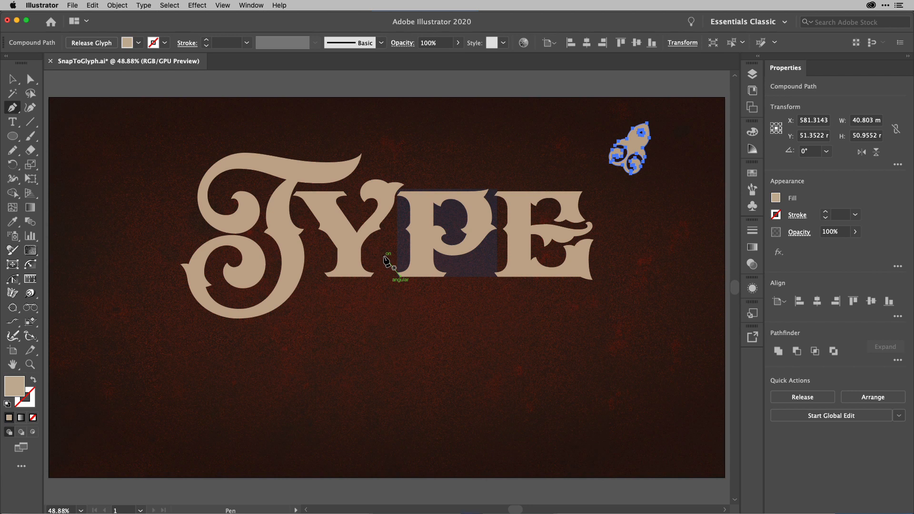
{"action": "left_click", "coordinate": [384, 255]}
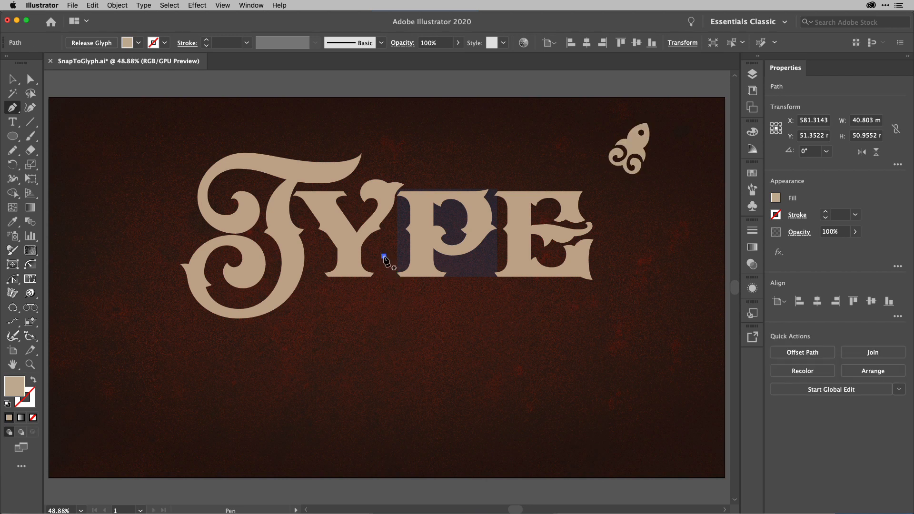
{"action": "left_click", "coordinate": [401, 278]}
{"action": "left_click", "coordinate": [414, 276]}
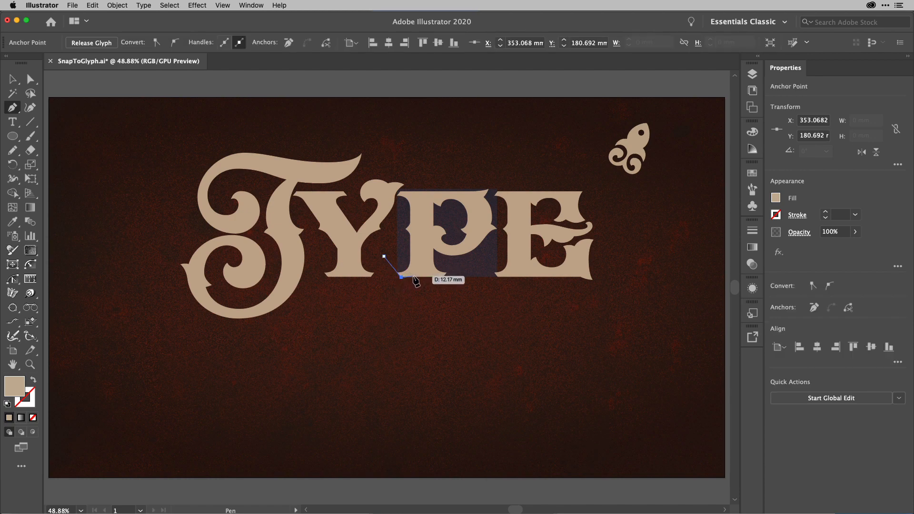
{"action": "left_click", "coordinate": [383, 256]}
{"action": "key", "text": "v"}
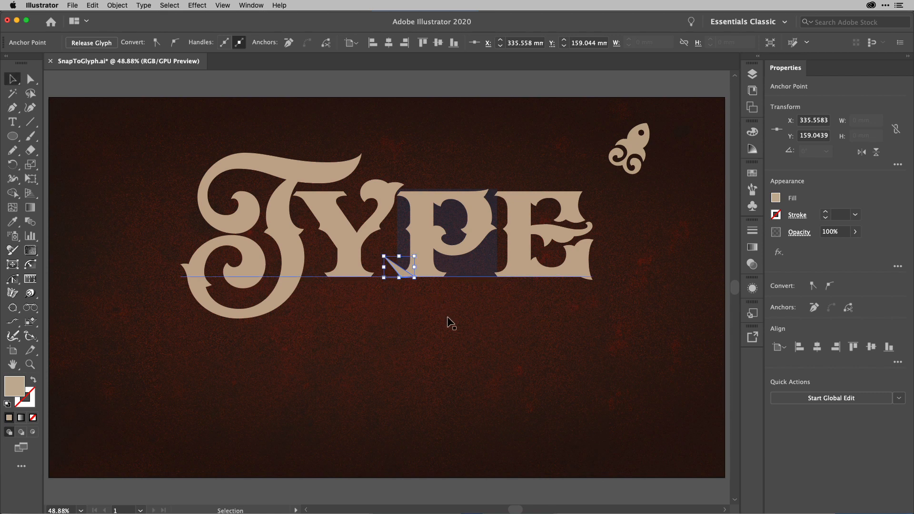
Delete the small triangle at the foot of the p.
{"action": "left_click", "coordinate": [448, 326]}
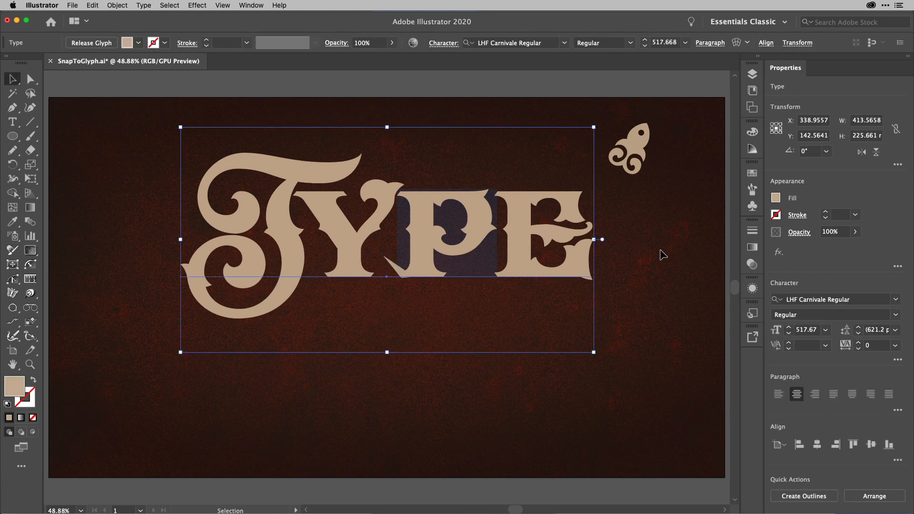
{"action": "left_click", "coordinate": [399, 270]}
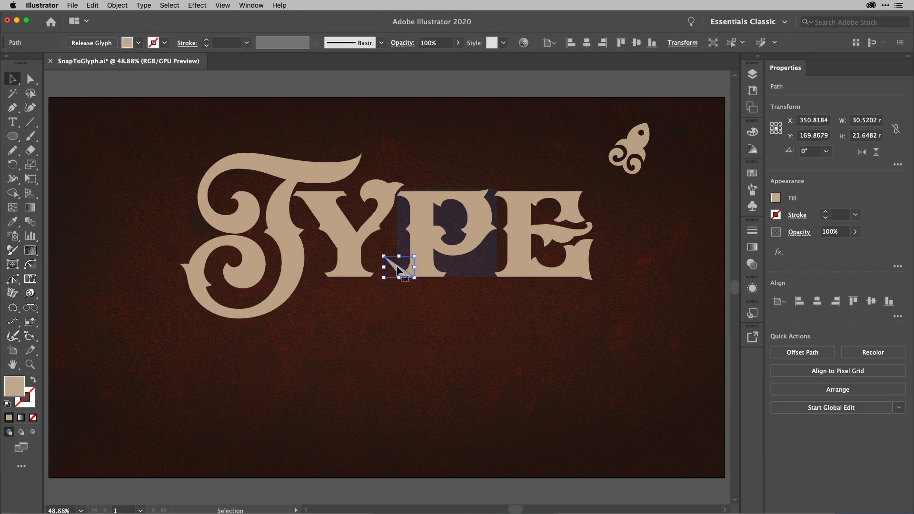
{"action": "key", "text": "Delete"}
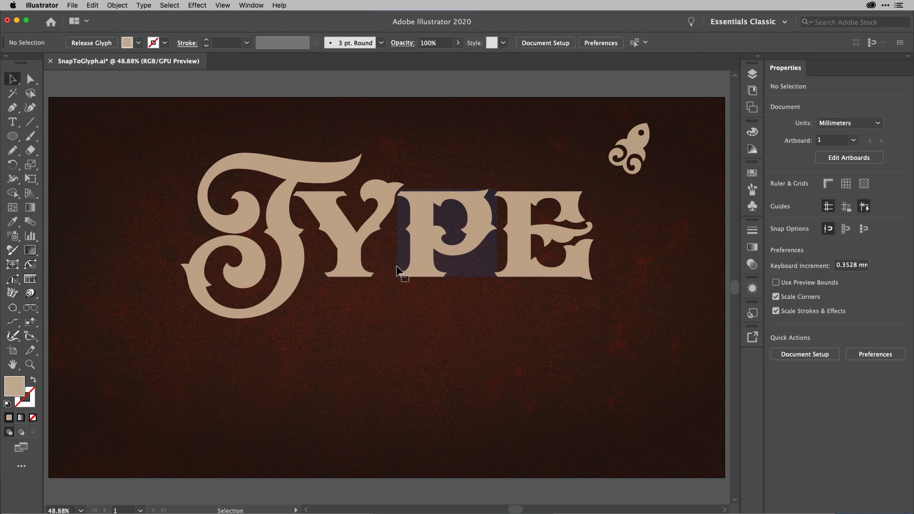
Release the Snap to Glyph setting from the letter p.
{"action": "right_click", "coordinate": [476, 226]}
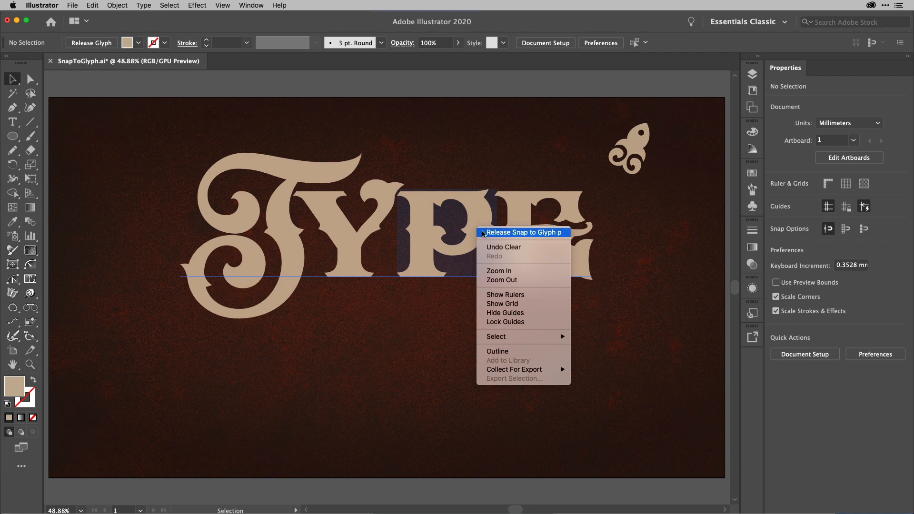
{"action": "left_click", "coordinate": [483, 233]}
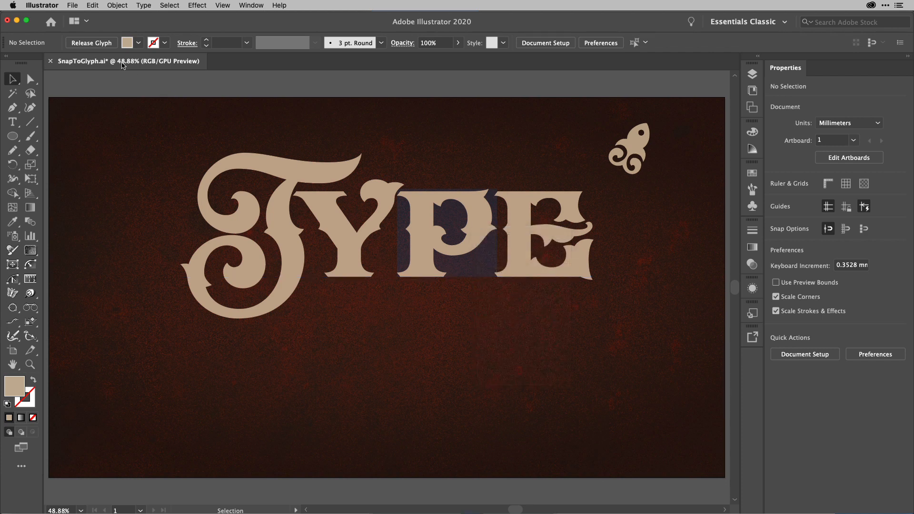
{"action": "left_click", "coordinate": [99, 43]}
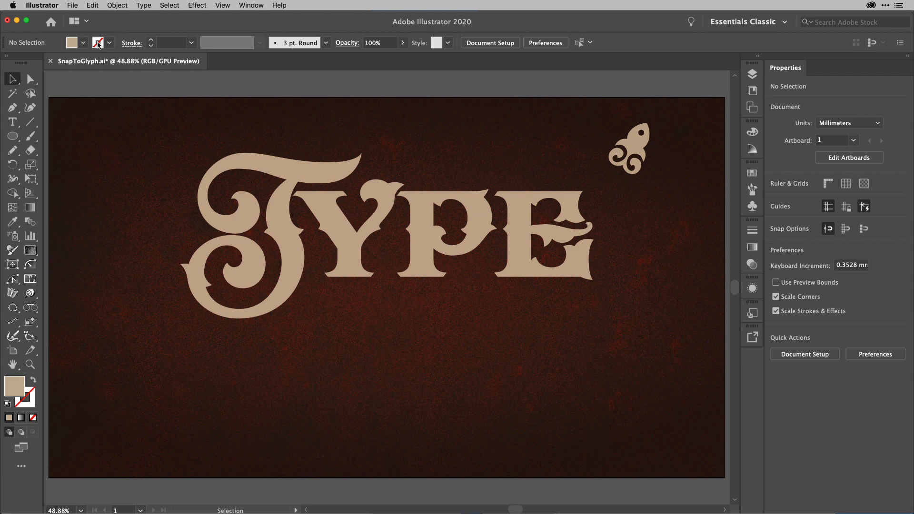
Draw a circle about 186 mm in diameter, centred on the left spur of the T's stem.
{"action": "key", "text": "l"}
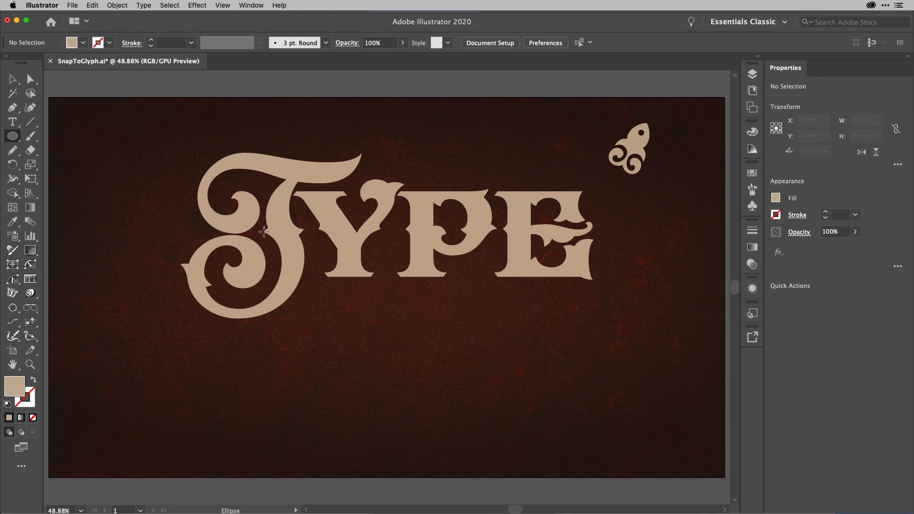
{"action": "scroll", "coordinate": [264, 232], "scroll_direction": "up", "scroll_amount": 5}
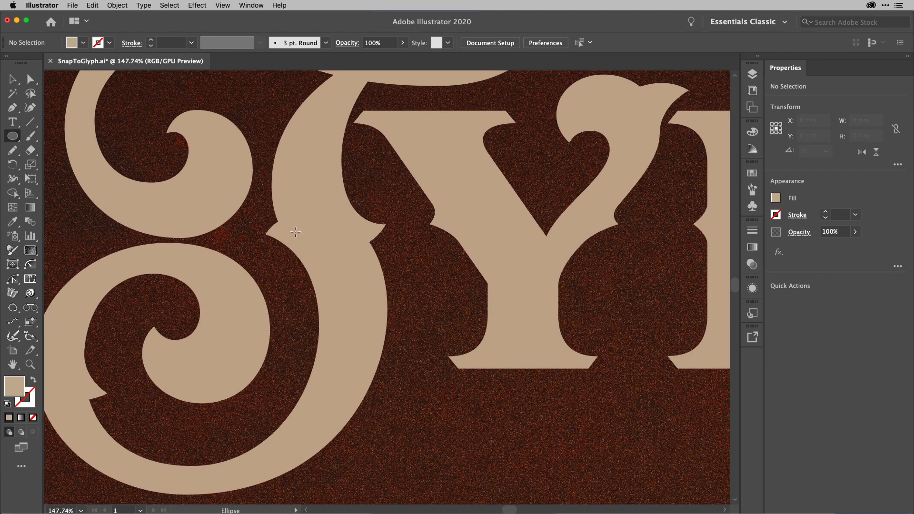
{"action": "left_click", "coordinate": [313, 238], "text": "super"}
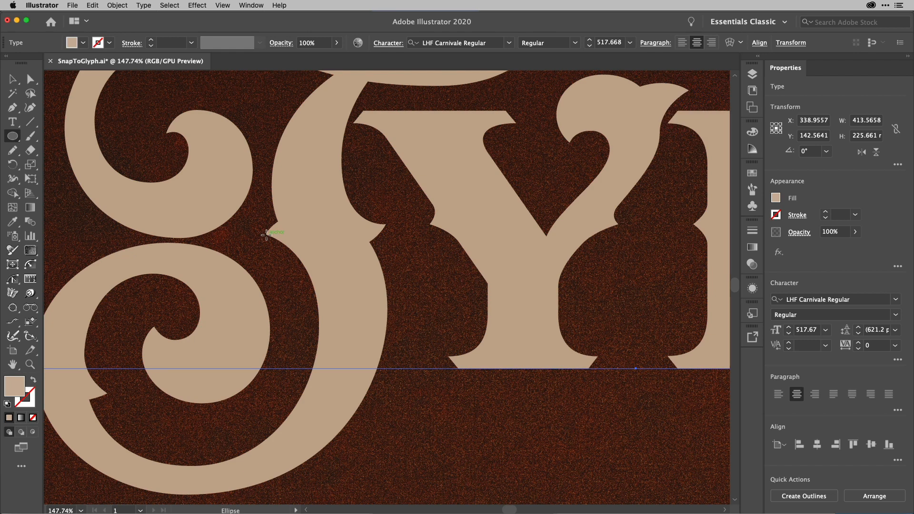
{"action": "left_click_drag", "start_coordinate": [266, 234], "coordinate": [546, 329]}
{"action": "scroll", "coordinate": [547, 330], "scroll_direction": "down", "scroll_amount": 5}
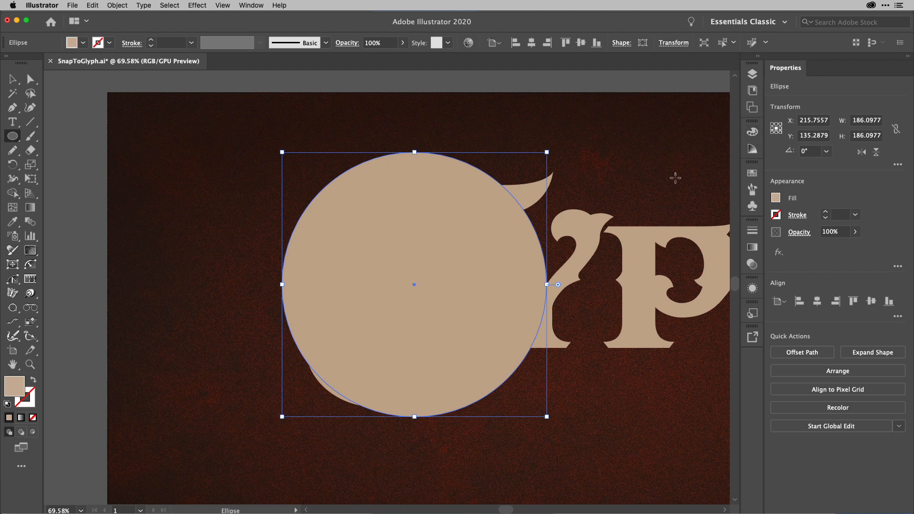
Set the colour guide's base colour to the circle's tan fill and choose the High Contrast 4 harmony rule.
{"action": "left_click", "coordinate": [751, 150]}
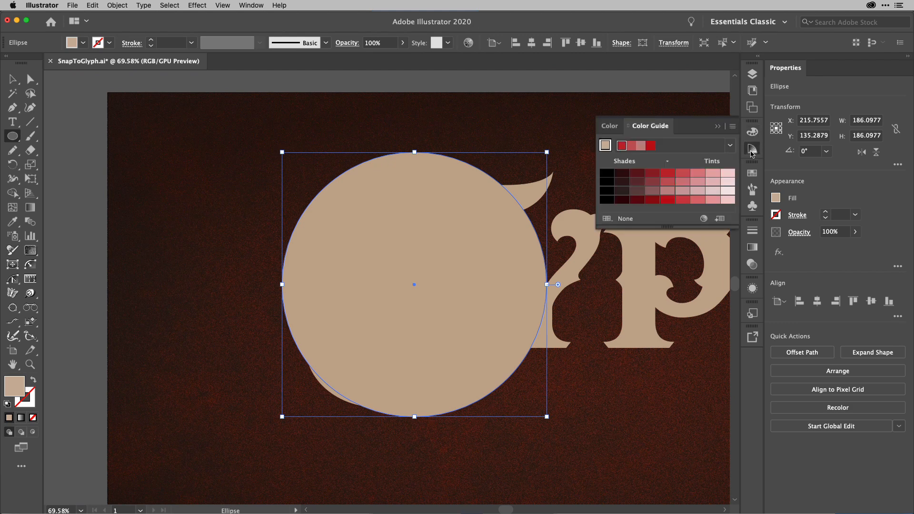
{"action": "left_click", "coordinate": [606, 145]}
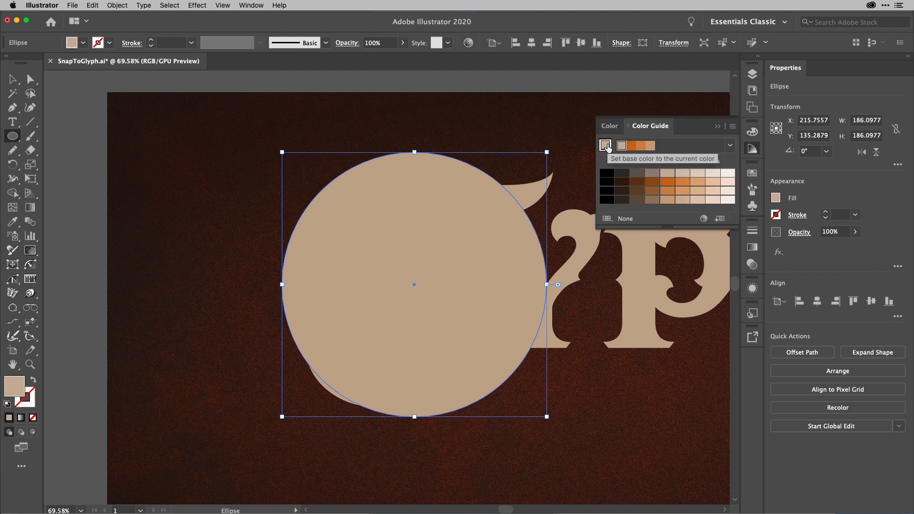
{"action": "left_click", "coordinate": [730, 145]}
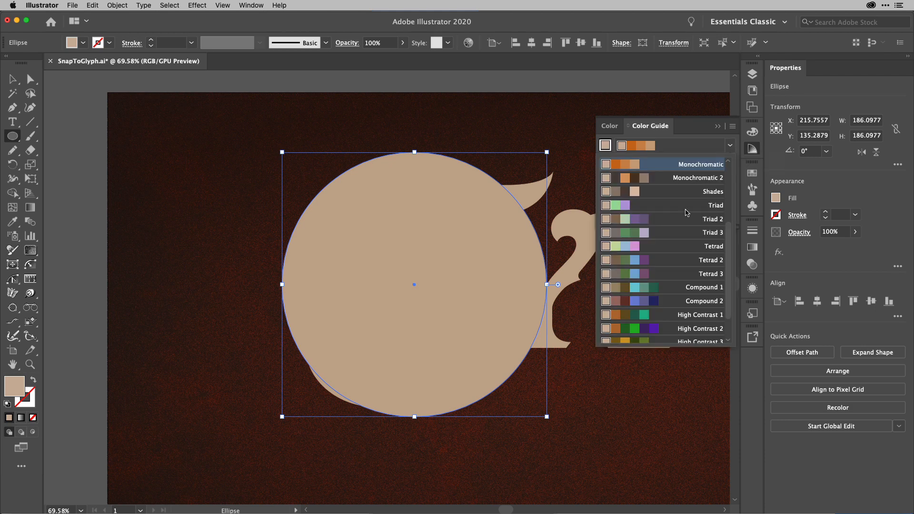
{"action": "scroll", "coordinate": [687, 213], "scroll_direction": "up", "scroll_amount": 3}
{"action": "scroll", "coordinate": [687, 212], "scroll_direction": "down", "scroll_amount": 5}
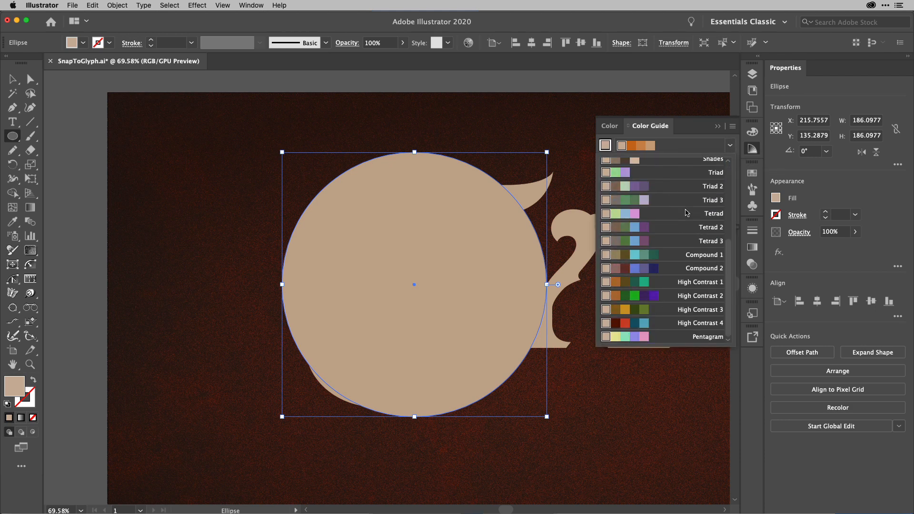
{"action": "left_click", "coordinate": [687, 324]}
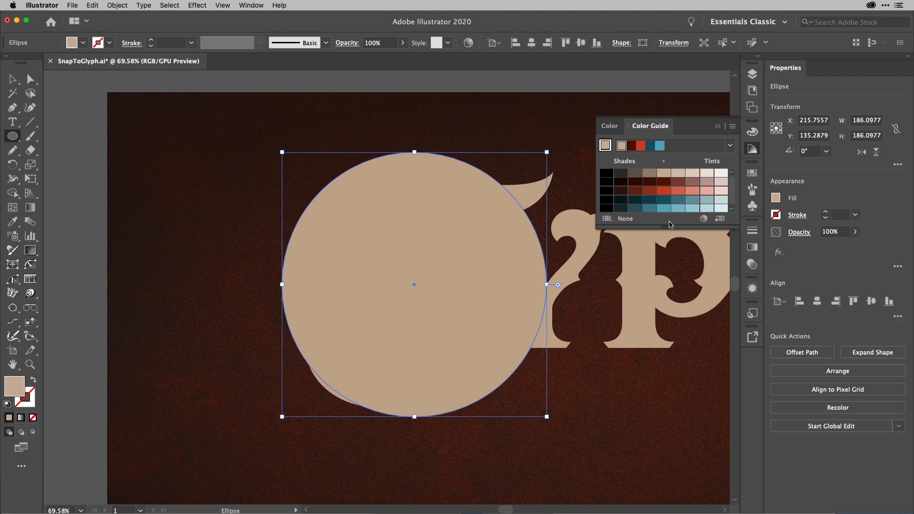
Fill the circle with the dark red shade from the colour guide and send it behind the Type lettering.
{"action": "left_click_drag", "start_coordinate": [649, 192], "coordinate": [460, 218]}
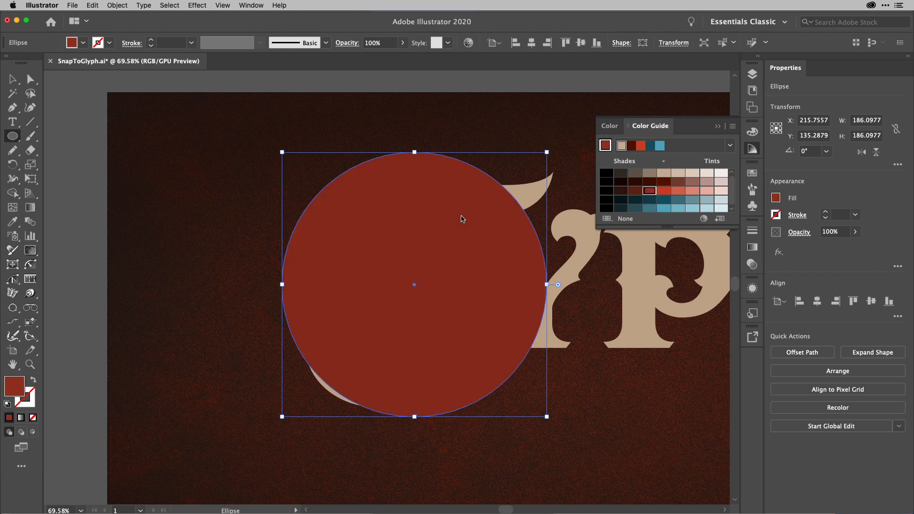
{"action": "key", "text": "super+bracketleft"}
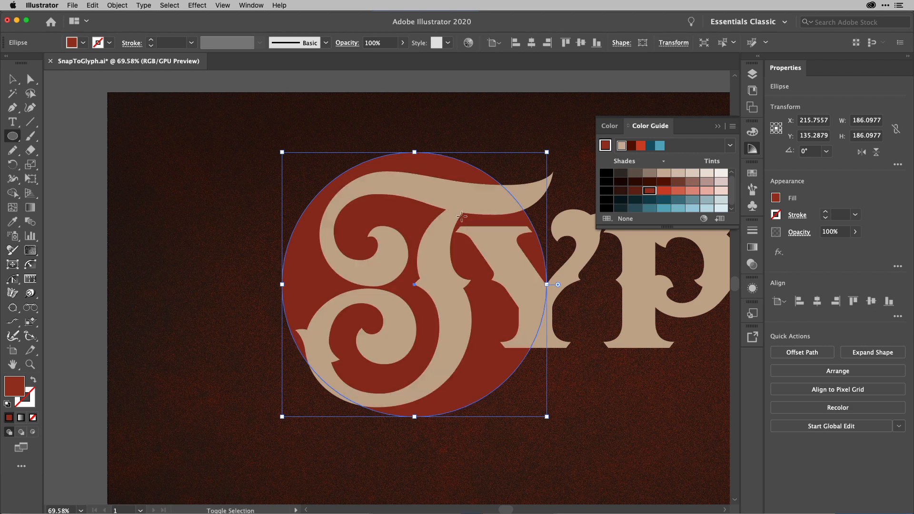
Rotate the Type lettering by 6° about the circle's centre at the left spur of the T's stem.
{"action": "left_click", "coordinate": [13, 80]}
{"action": "left_click", "coordinate": [641, 257]}
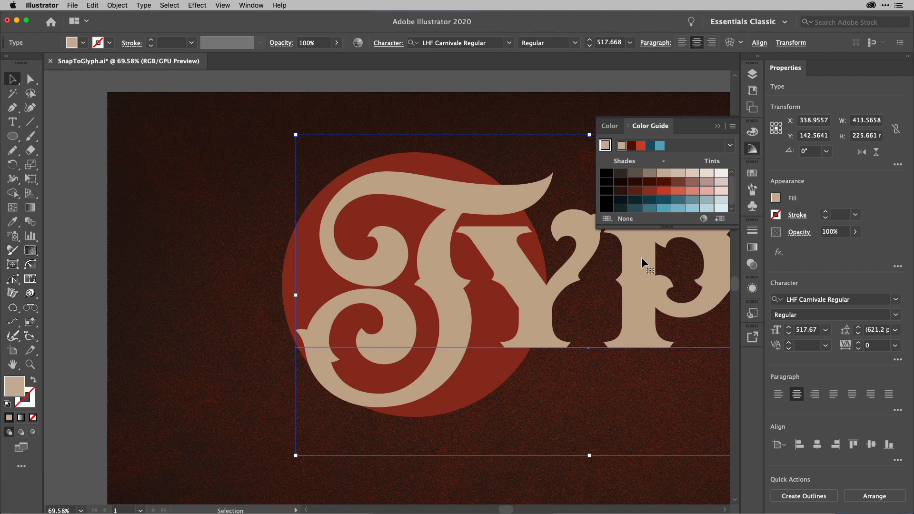
{"action": "key", "text": "r"}
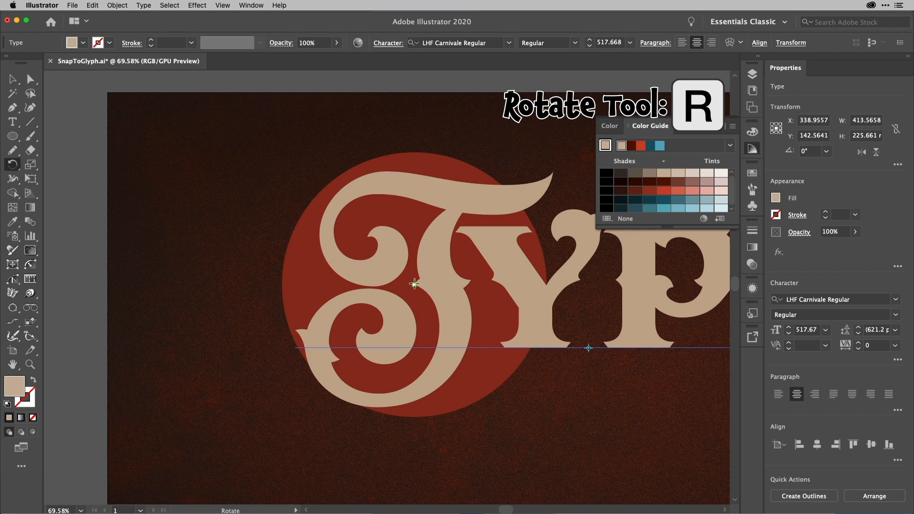
{"action": "key", "text": "alt"}
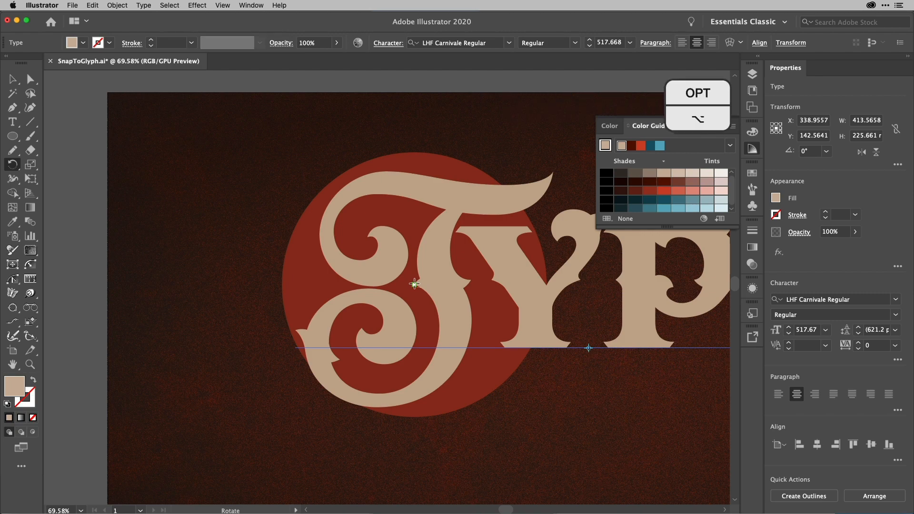
{"action": "left_click", "coordinate": [415, 284], "text": "alt"}
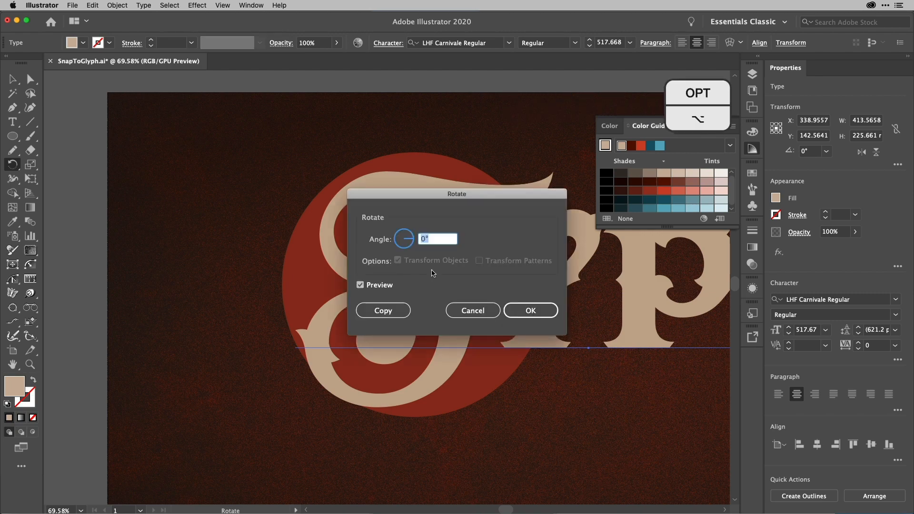
{"action": "left_click_drag", "start_coordinate": [495, 194], "coordinate": [244, 155]}
{"action": "scroll", "coordinate": [195, 200], "scroll_direction": "up", "scroll_amount": 20}
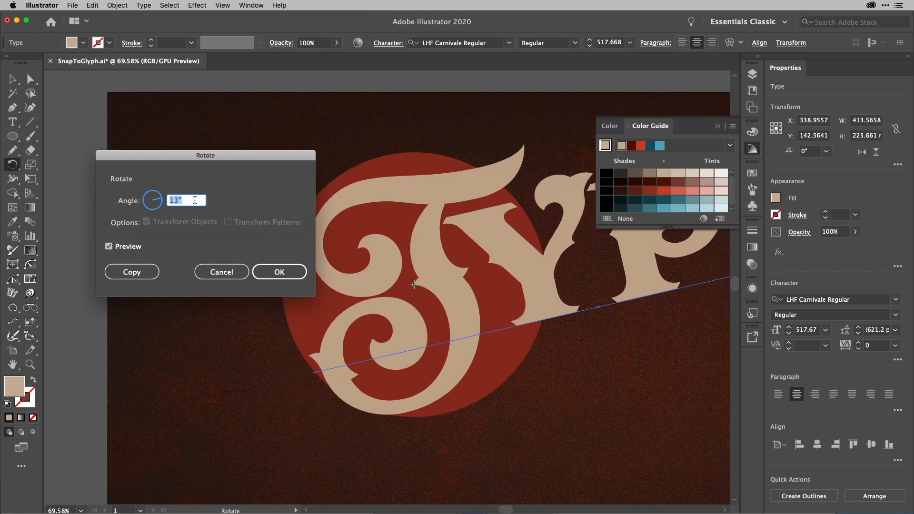
{"action": "scroll", "coordinate": [195, 200], "scroll_direction": "down", "scroll_amount": 3}
{"action": "scroll", "coordinate": [194, 200], "scroll_direction": "down", "scroll_amount": 20}
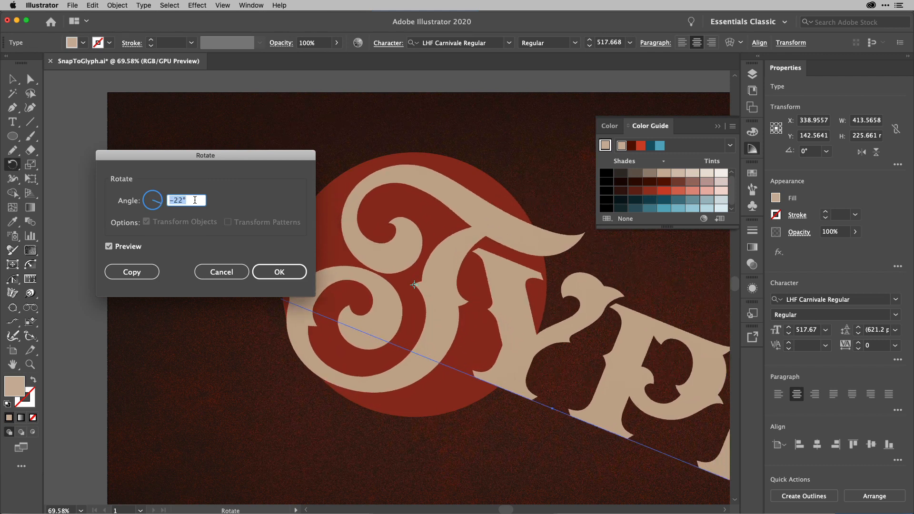
{"action": "scroll", "coordinate": [195, 200], "scroll_direction": "up", "scroll_amount": 20}
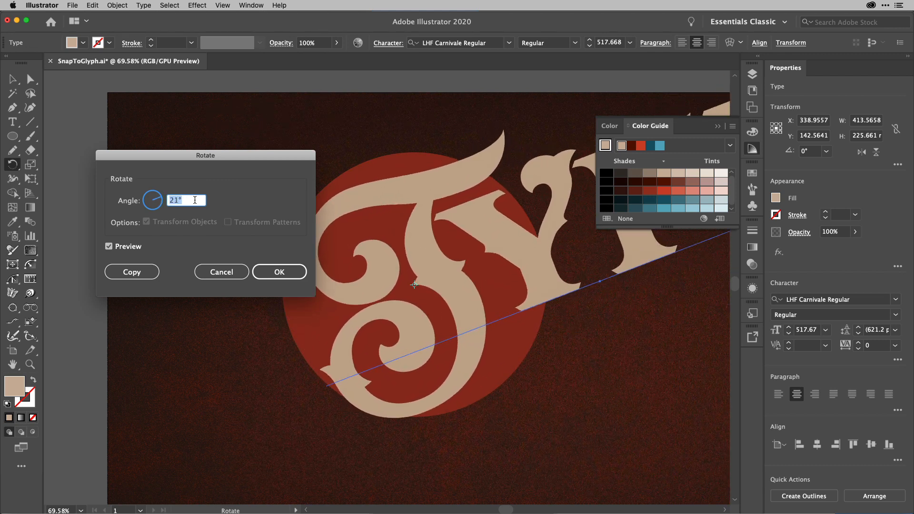
{"action": "scroll", "coordinate": [195, 200], "scroll_direction": "down", "scroll_amount": 12}
{"action": "scroll", "coordinate": [195, 200], "scroll_direction": "up", "scroll_amount": 2}
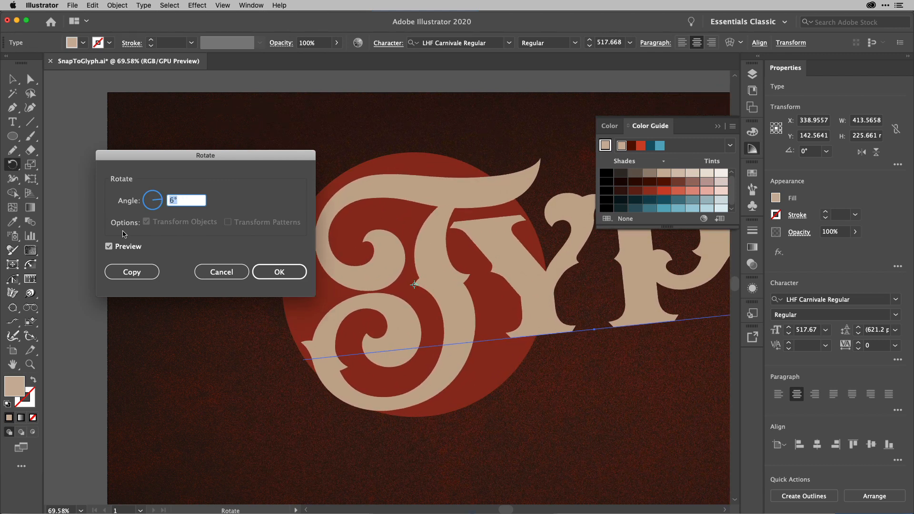
{"action": "left_click", "coordinate": [279, 273]}
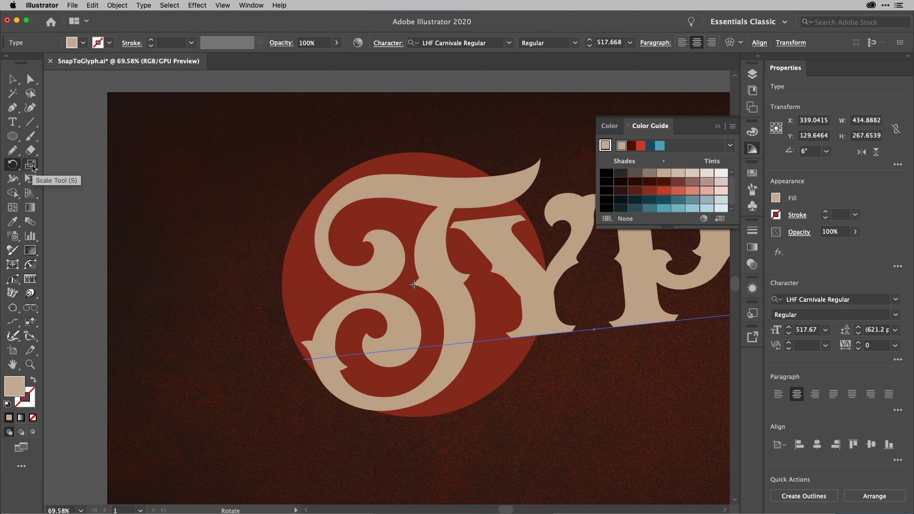
Scale the Type lettering uniformly to 81% about the circle's centre at the left spur of the T's stem.
{"action": "left_click", "coordinate": [31, 165]}
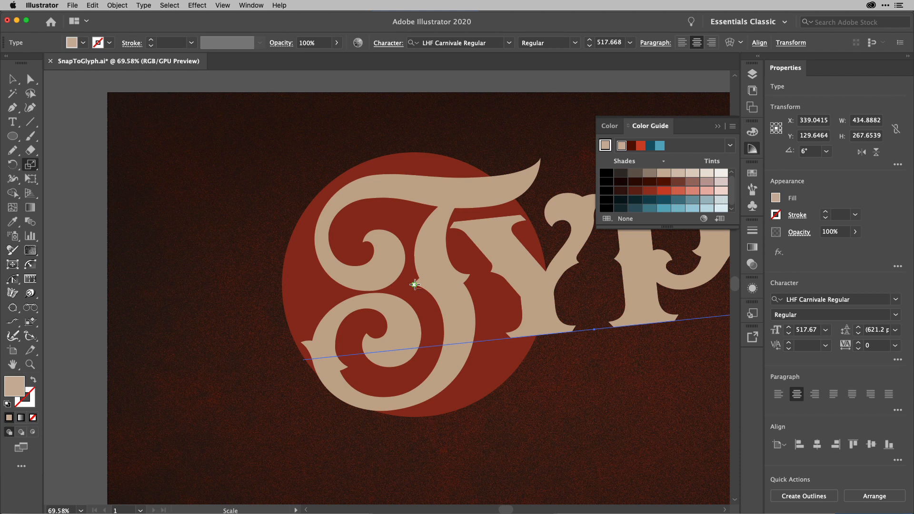
{"action": "left_click", "coordinate": [414, 284], "text": "alt"}
{"action": "type", "text": "82"}
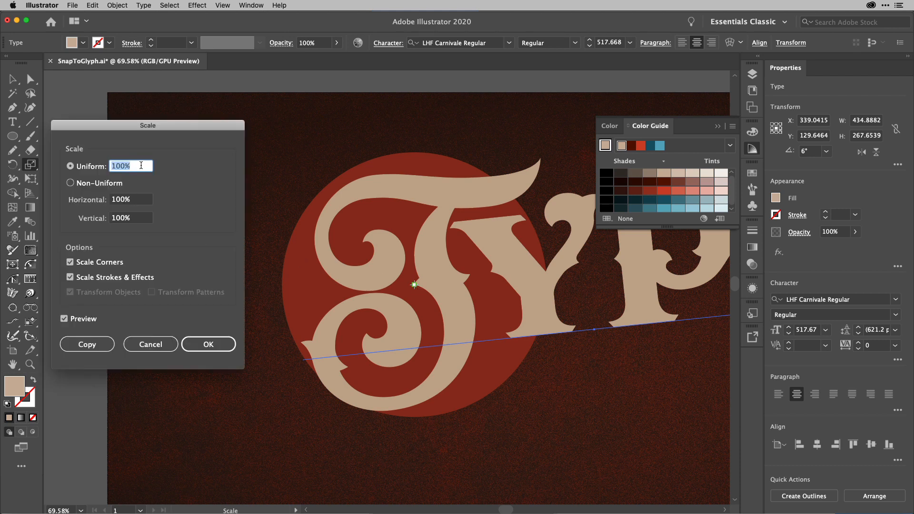
{"action": "key", "text": "Tab"}
{"action": "key", "text": "Down"}
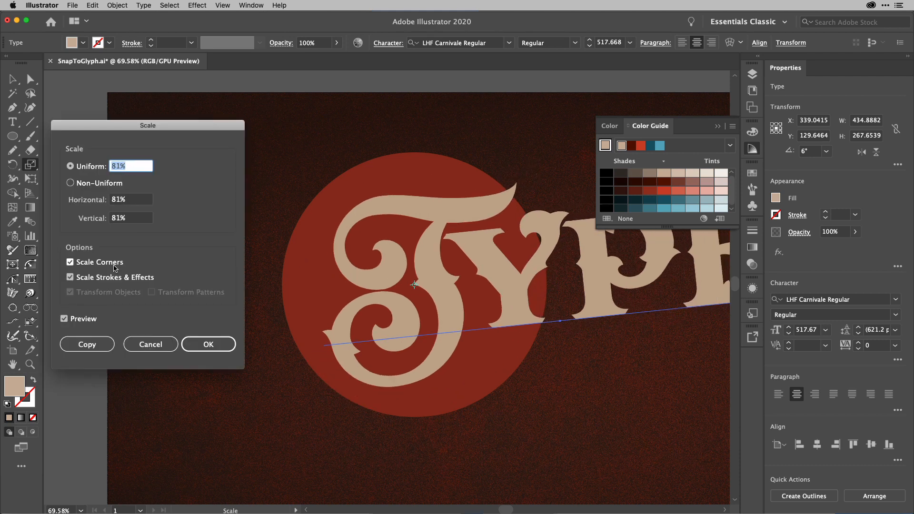
{"action": "left_click", "coordinate": [208, 349]}
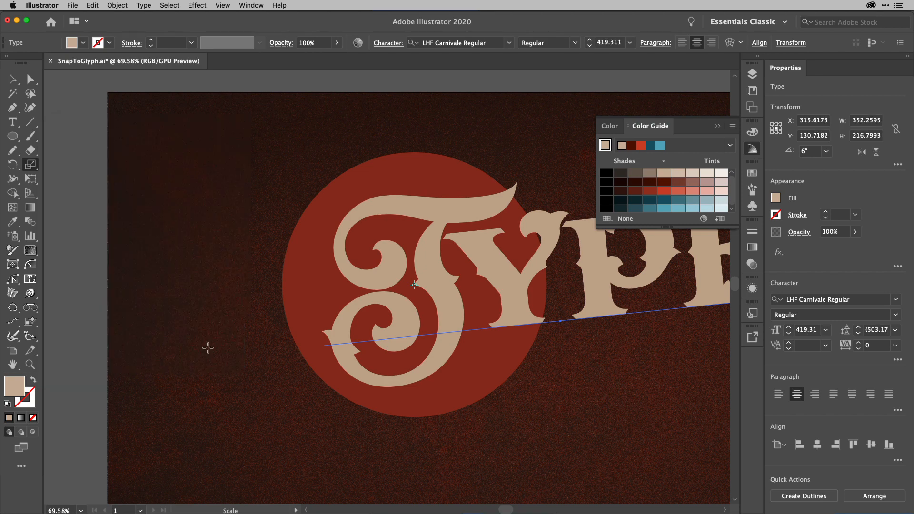
{"action": "key", "text": "super+0"}
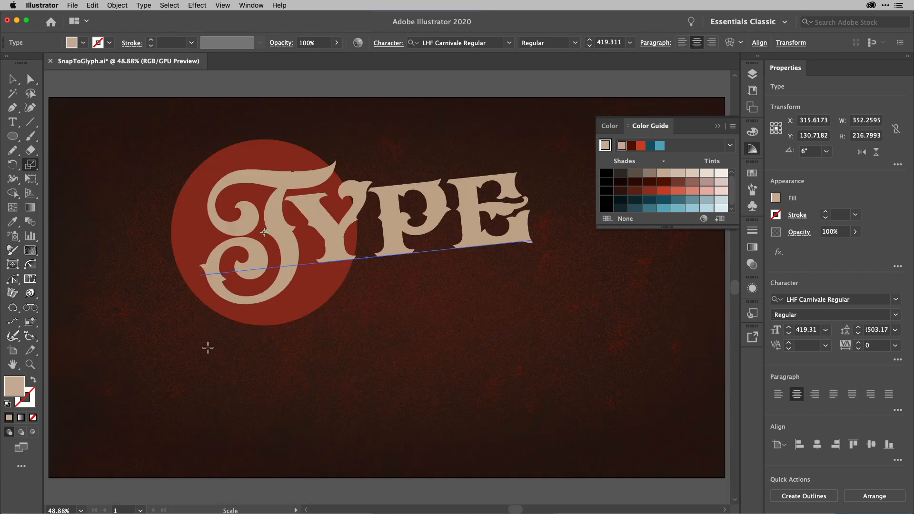